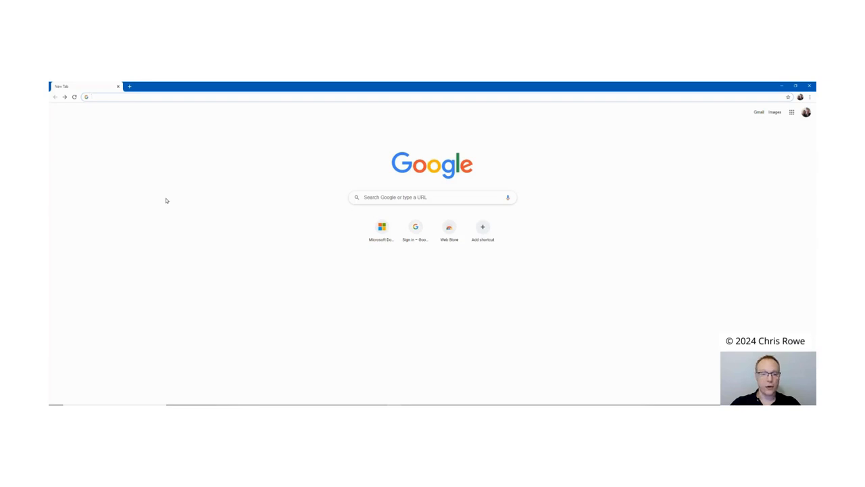
Search Google for "sql server download" and open Microsoft's SQL Server Downloads page from the results.
{"action": "left_click", "coordinate": [379, 199]}
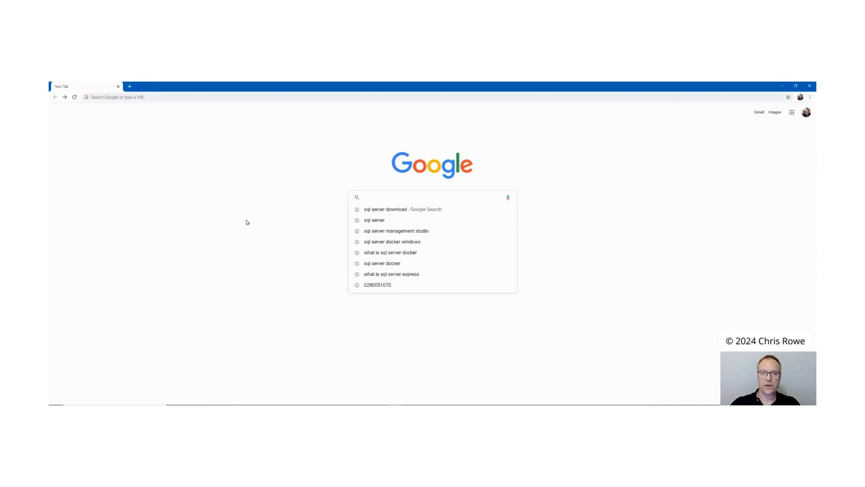
{"action": "type", "text": "sql server"}
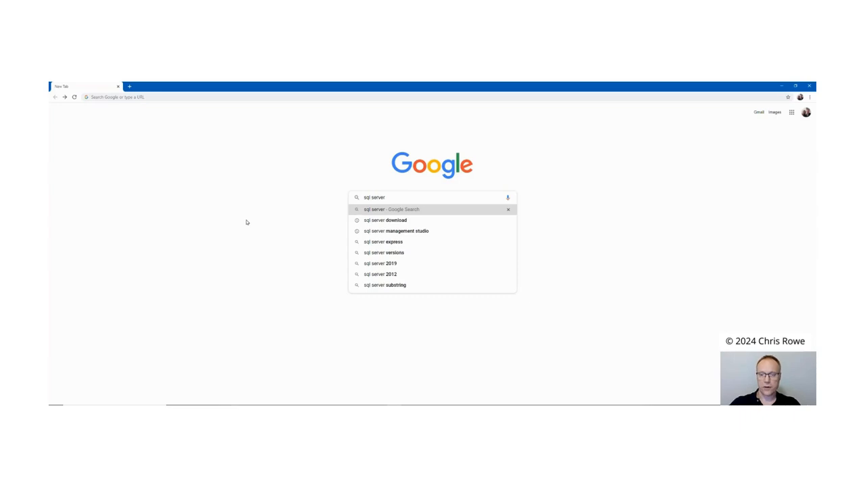
{"action": "type", "text": " do"}
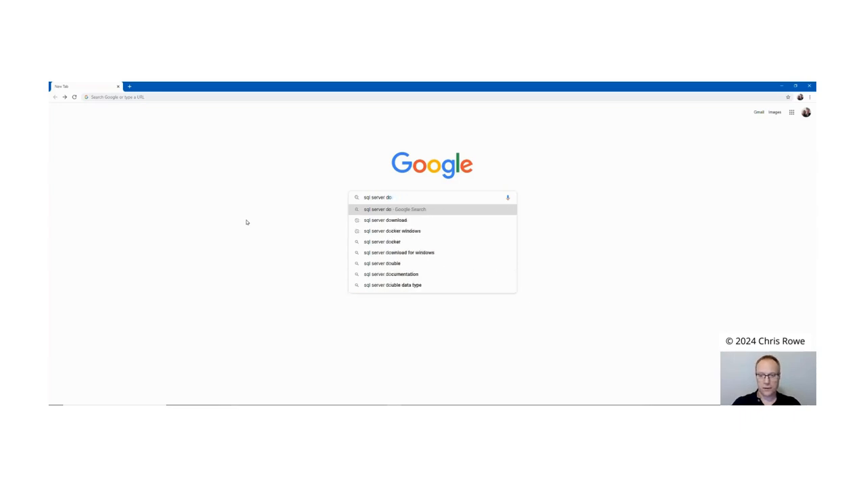
{"action": "type", "text": "wnload"}
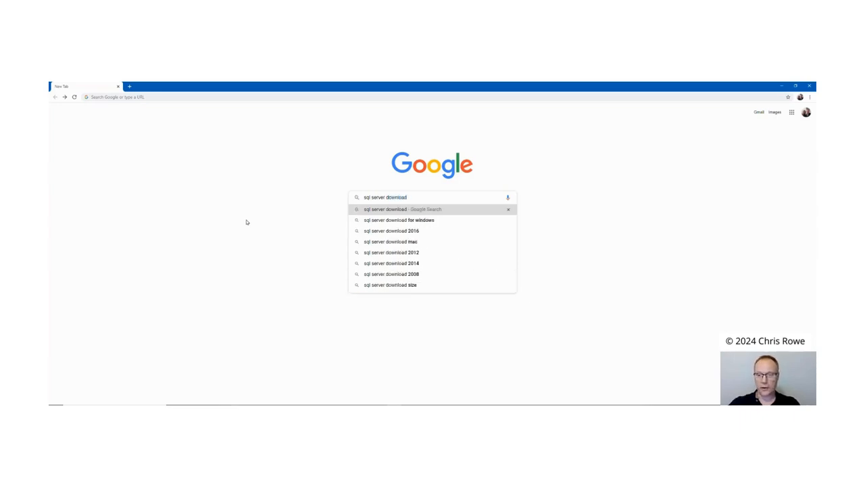
{"action": "key", "text": "Return"}
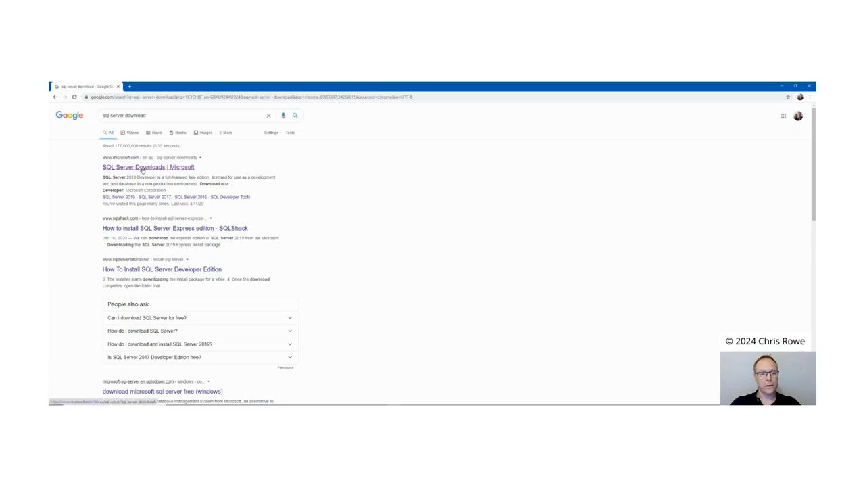
{"action": "left_click", "coordinate": [142, 169]}
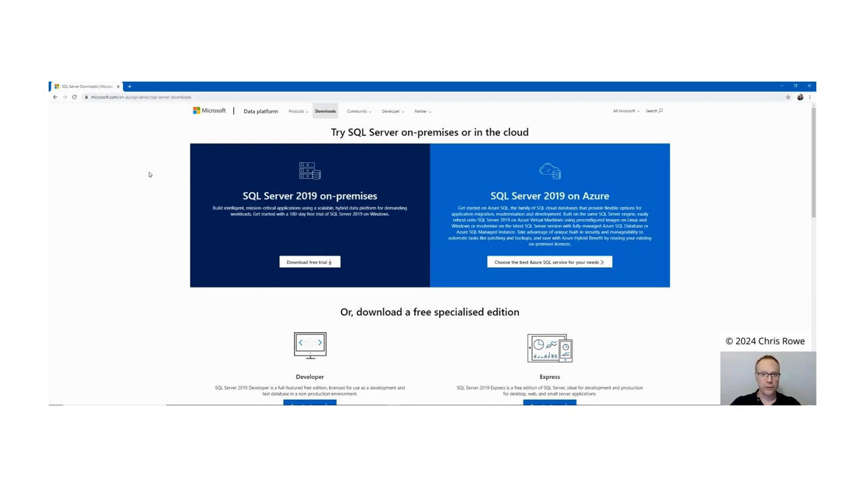
Review the on-premises, Azure, Developer and Express editions and the Windows, Linux and Docker options on the SQL Server downloads page.
{"action": "left_click_drag", "start_coordinate": [380, 196], "coordinate": [320, 196]}
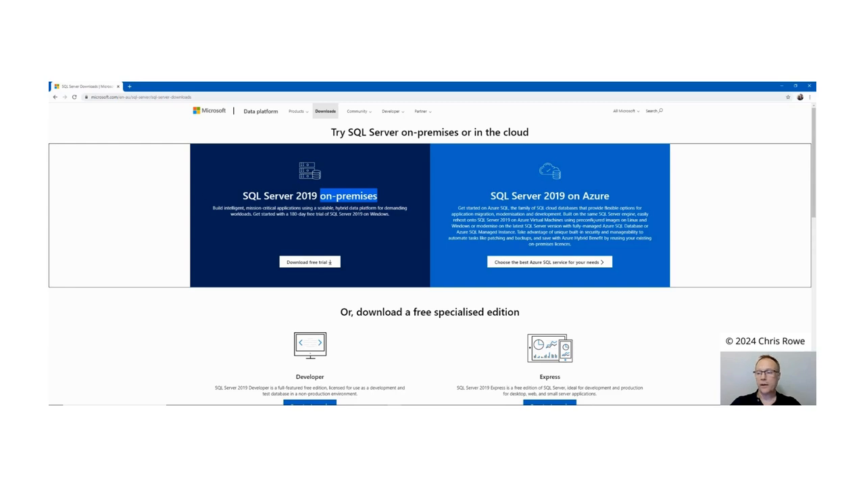
{"action": "left_click_drag", "start_coordinate": [612, 197], "coordinate": [568, 197]}
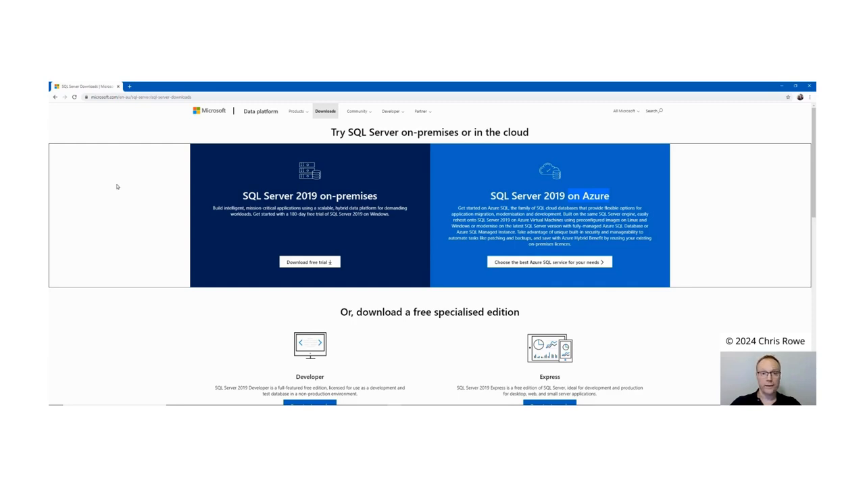
{"action": "scroll", "coordinate": [117, 187], "scroll_direction": "down", "scroll_amount": 3}
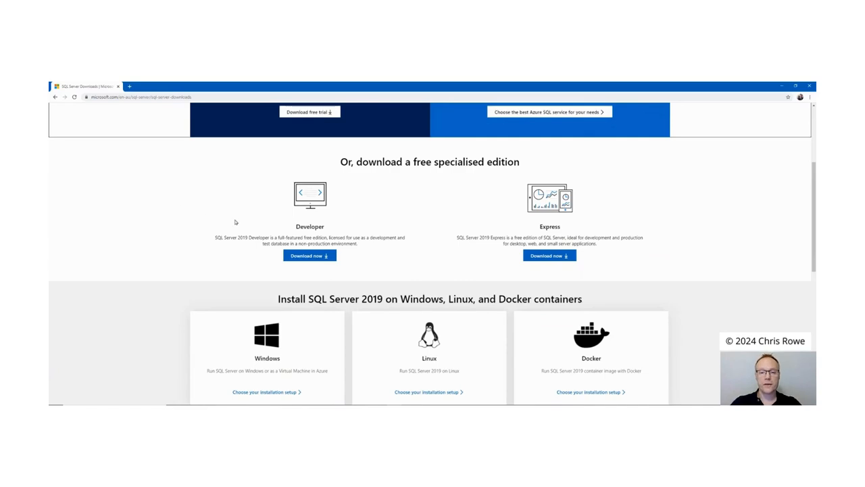
{"action": "left_click_drag", "start_coordinate": [325, 229], "coordinate": [296, 227]}
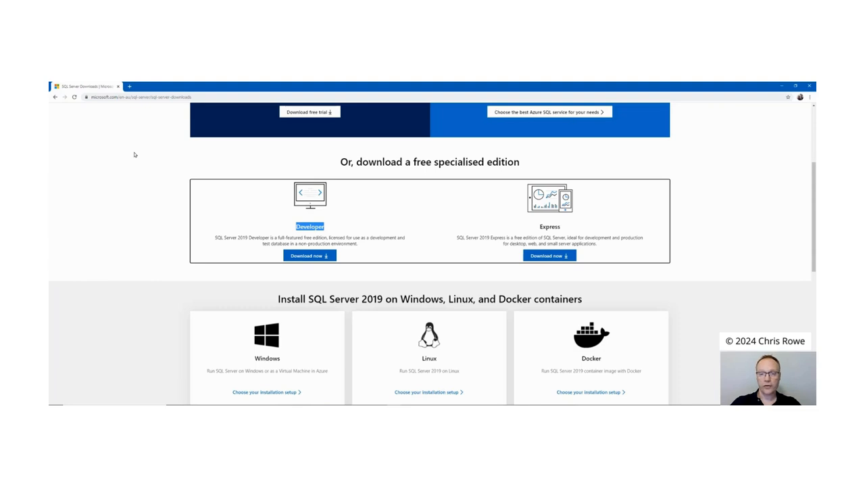
{"action": "left_click_drag", "start_coordinate": [568, 228], "coordinate": [534, 228]}
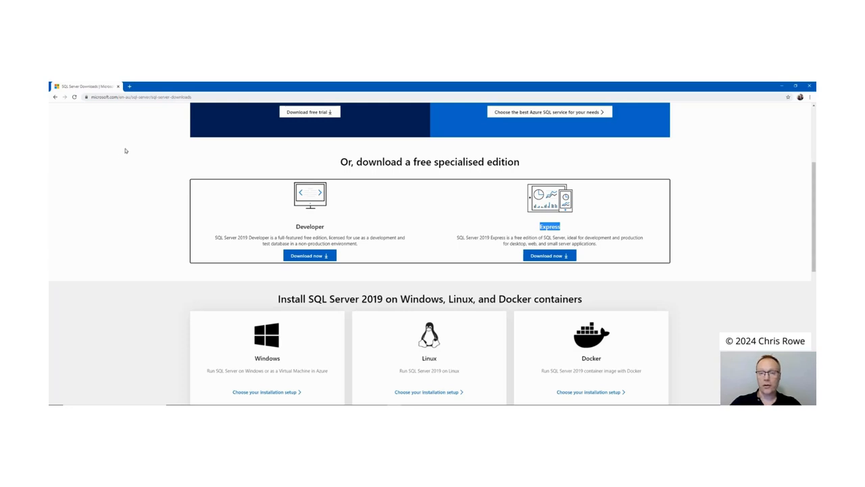
{"action": "scroll", "coordinate": [125, 151], "scroll_direction": "down", "scroll_amount": 3}
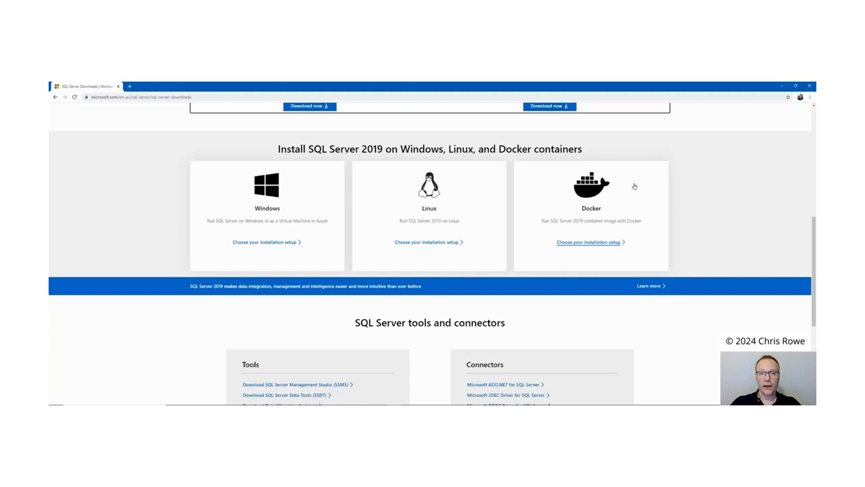
{"action": "scroll", "coordinate": [635, 186], "scroll_direction": "up", "scroll_amount": 3}
{"action": "scroll", "coordinate": [634, 186], "scroll_direction": "up", "scroll_amount": 2}
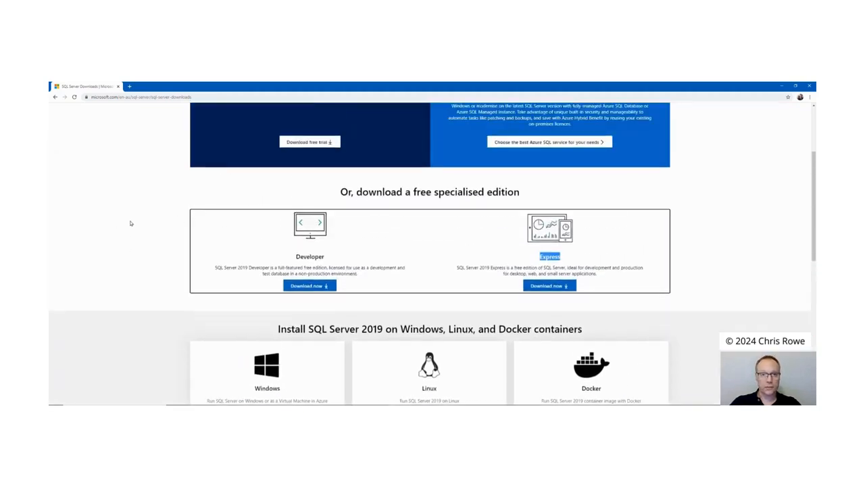
Download the free SQL Server 2019 Developer edition installer and launch the downloaded file.
{"action": "left_click", "coordinate": [307, 286]}
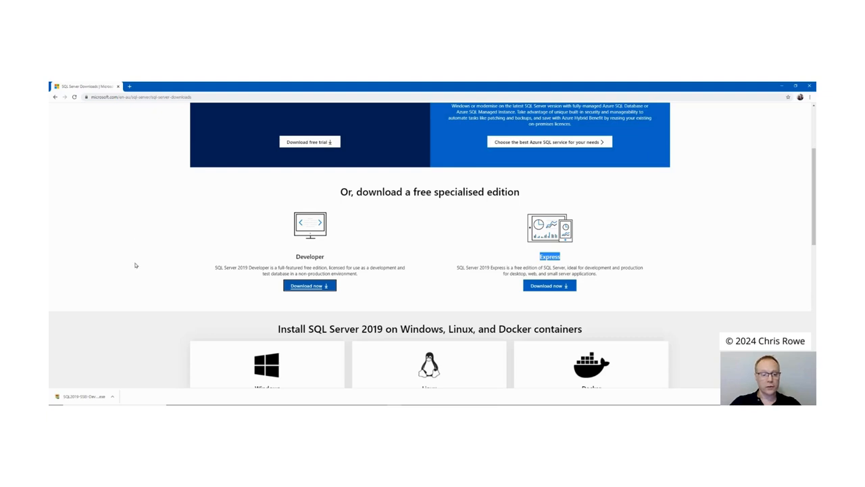
{"action": "left_click", "coordinate": [113, 398]}
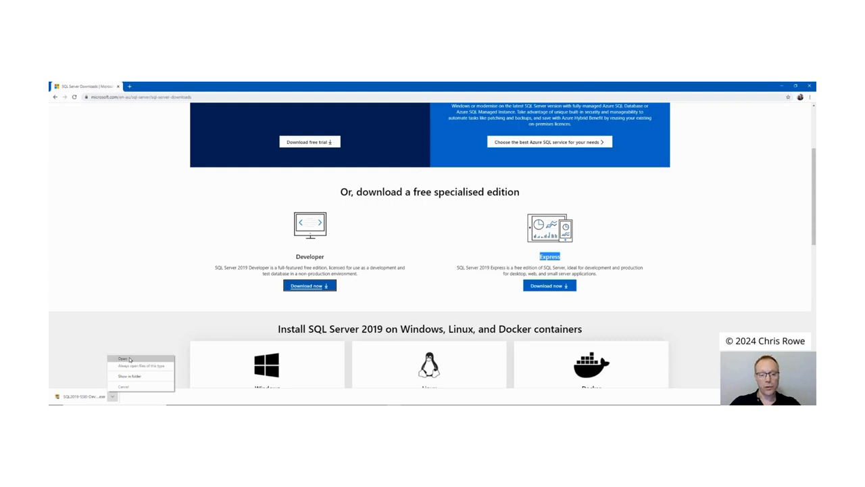
{"action": "left_click", "coordinate": [130, 359]}
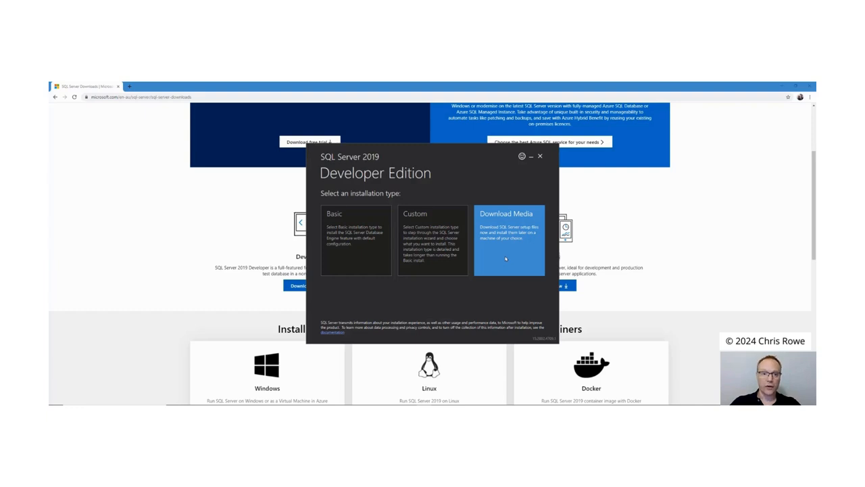
Install SQL Server 2019 Developer with the Basic installation type, accepting the license terms and keeping the default install location.
{"action": "left_click", "coordinate": [352, 254]}
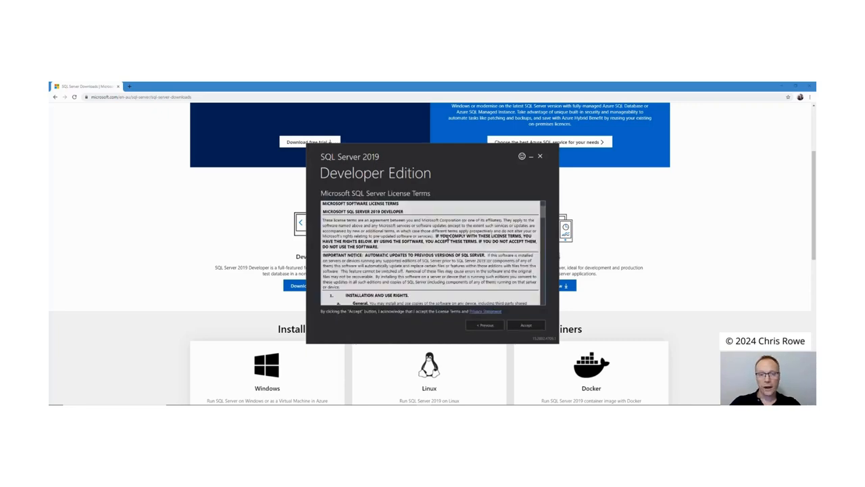
{"action": "scroll", "coordinate": [448, 237], "scroll_direction": "down", "scroll_amount": 6}
{"action": "scroll", "coordinate": [447, 237], "scroll_direction": "down", "scroll_amount": 10}
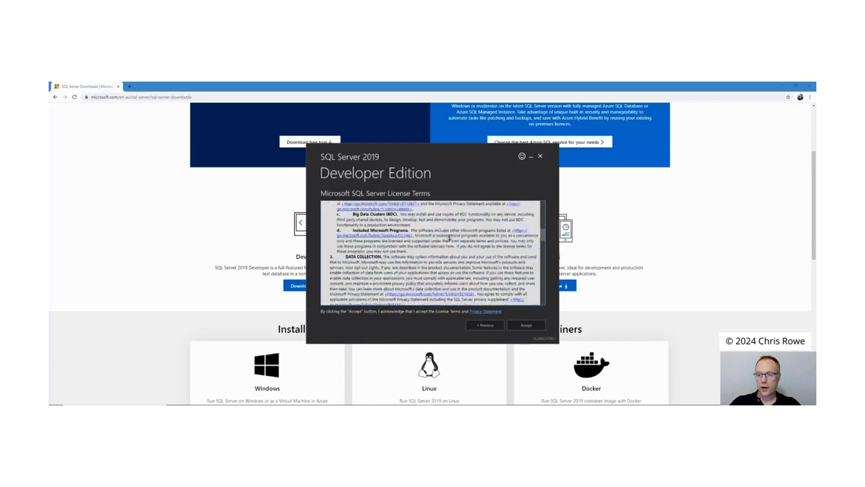
{"action": "scroll", "coordinate": [452, 240], "scroll_direction": "down", "scroll_amount": 6}
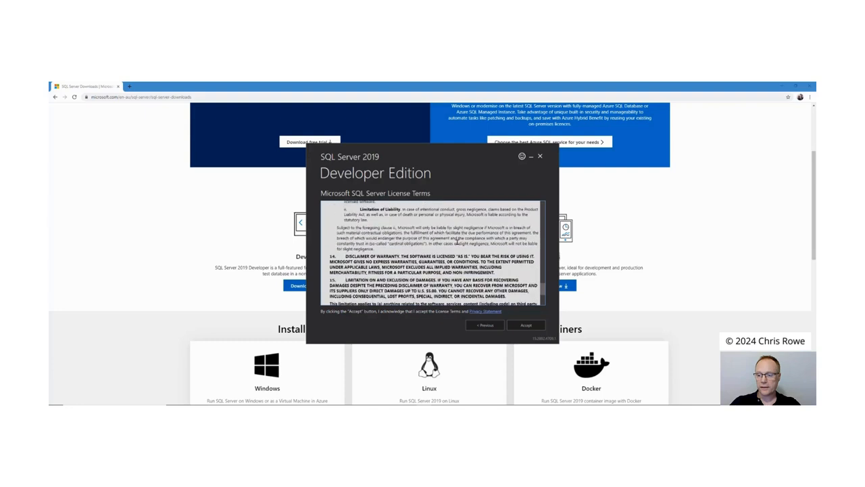
{"action": "left_click", "coordinate": [527, 325]}
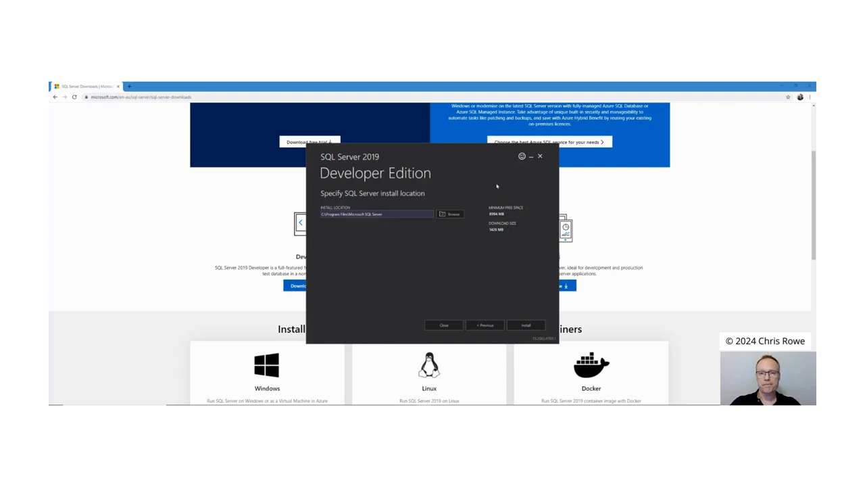
{"action": "left_click", "coordinate": [526, 326]}
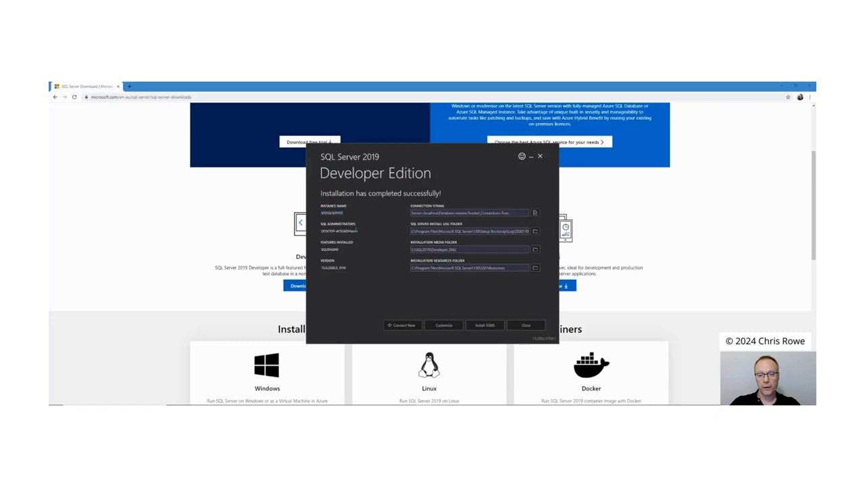
Go from the finished SQL Server installer to the SSMS download page and download SQL Server Management Studio.
{"action": "left_click", "coordinate": [372, 214]}
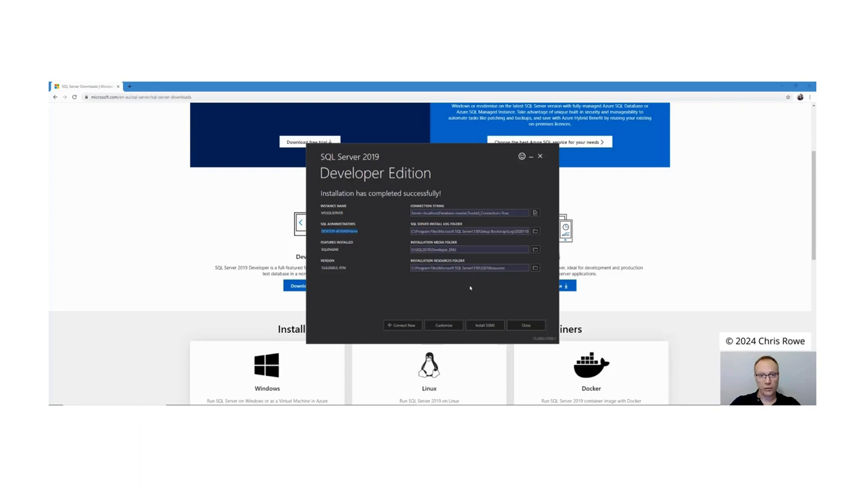
{"action": "left_click", "coordinate": [484, 325]}
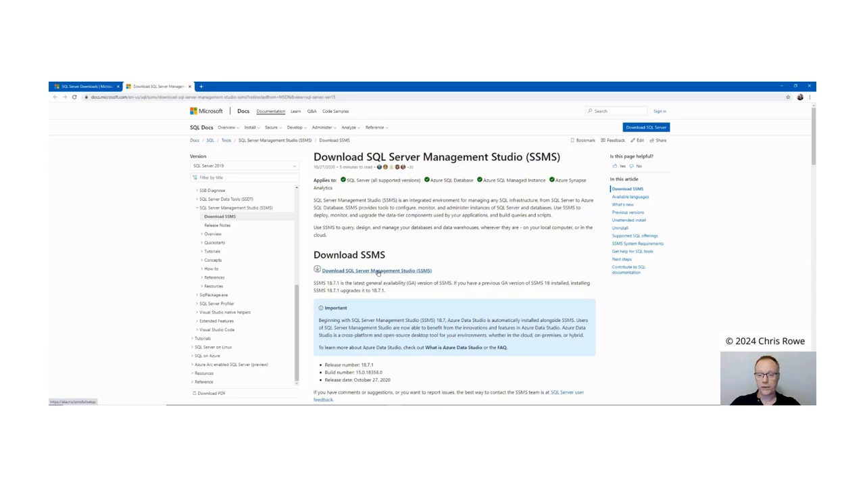
{"action": "left_click", "coordinate": [378, 271]}
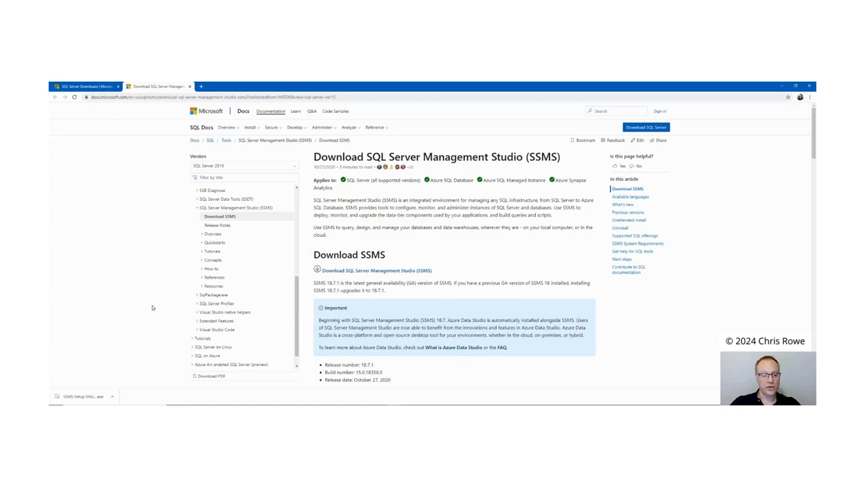
Run the downloaded SSMS setup file, install Management Studio in the default location, and close the setup when complete.
{"action": "left_click", "coordinate": [112, 397]}
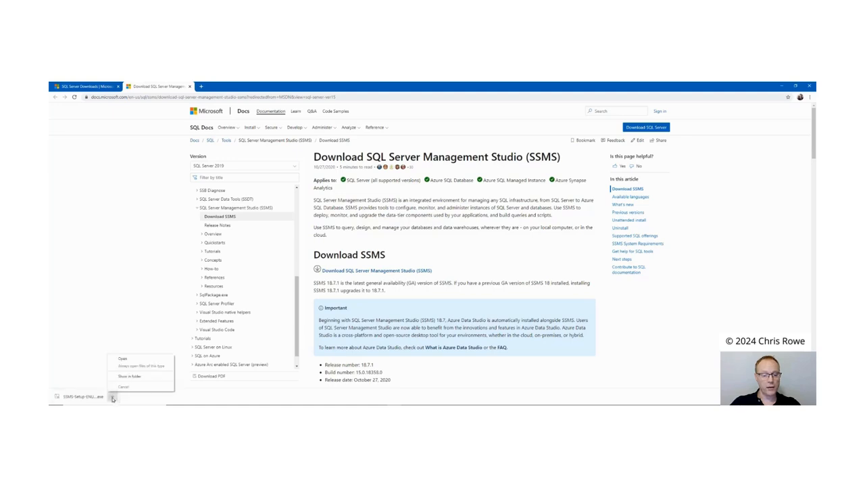
{"action": "left_click", "coordinate": [126, 358]}
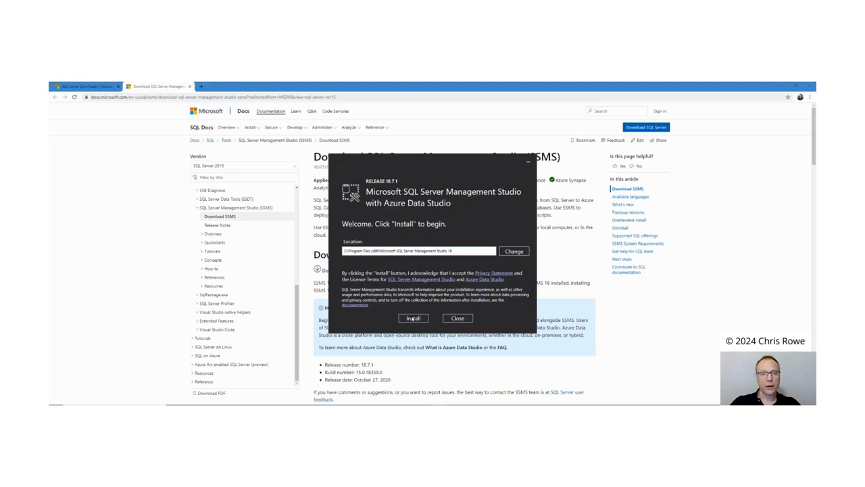
{"action": "left_click", "coordinate": [413, 319]}
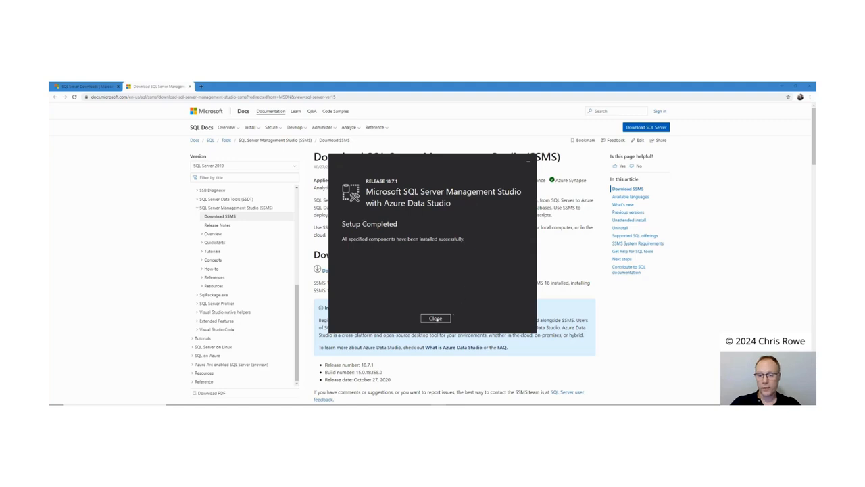
{"action": "left_click", "coordinate": [435, 318]}
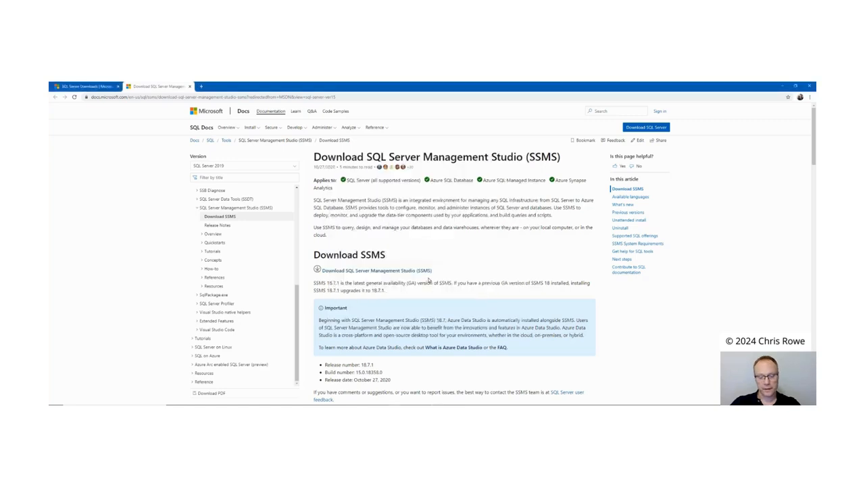
Return to the SQL Server 2019 Developer Edition installer and exit it, confirming the exit.
{"action": "key", "text": "alt+Tab"}
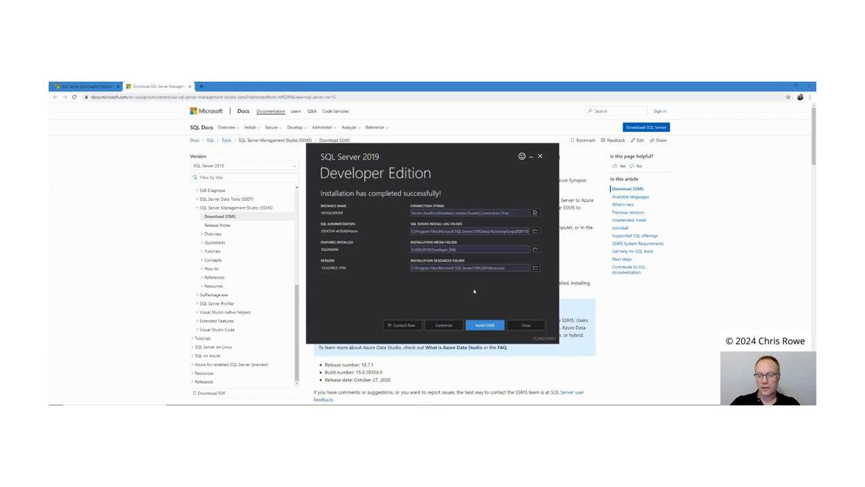
{"action": "left_click", "coordinate": [526, 325]}
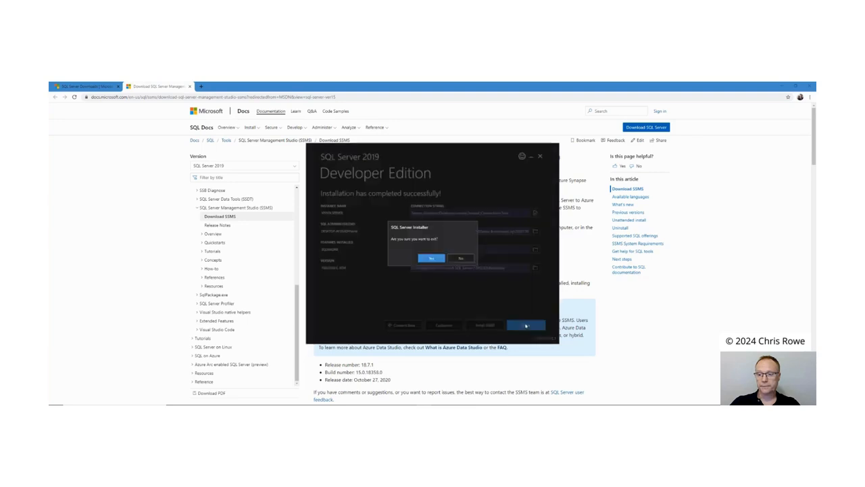
{"action": "left_click", "coordinate": [430, 259]}
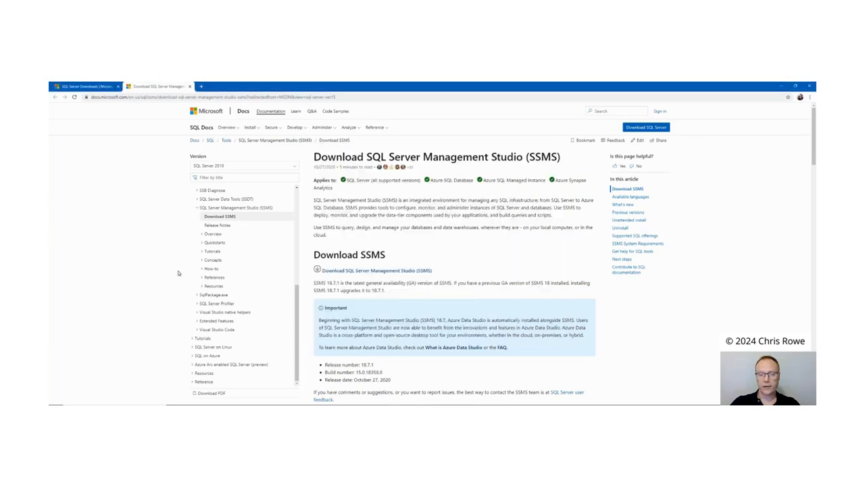
{"action": "key", "text": "alt+Tab"}
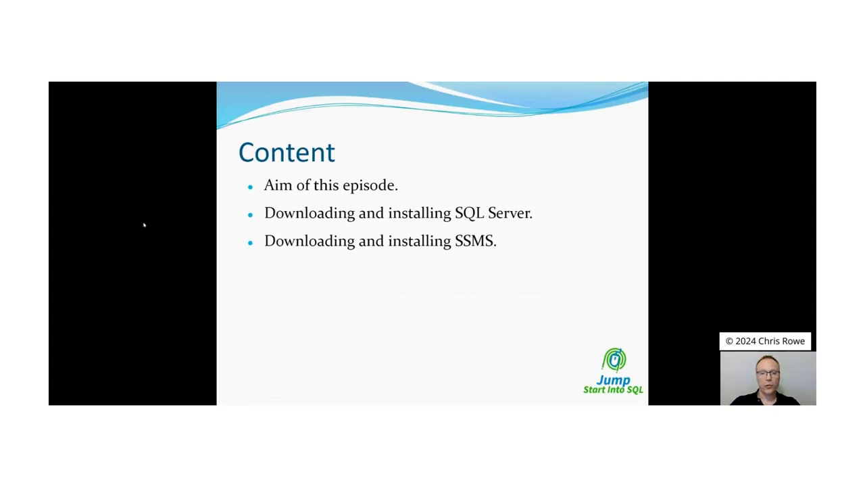
{"action": "key", "text": "Right"}
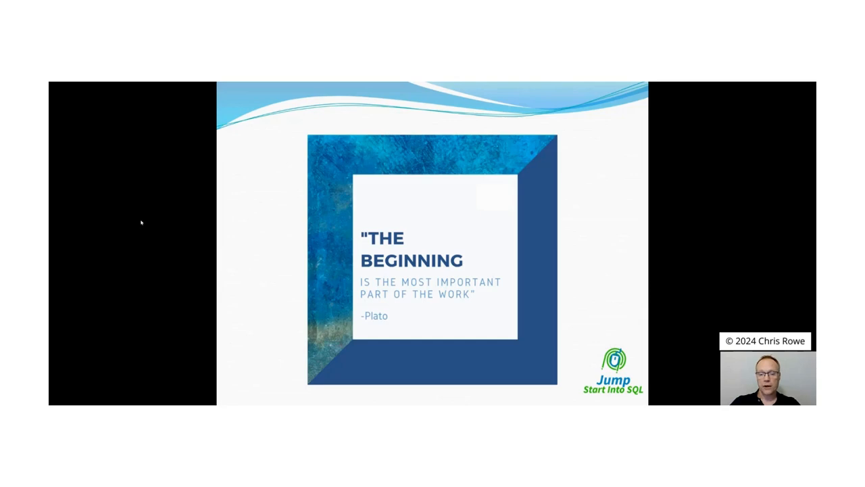